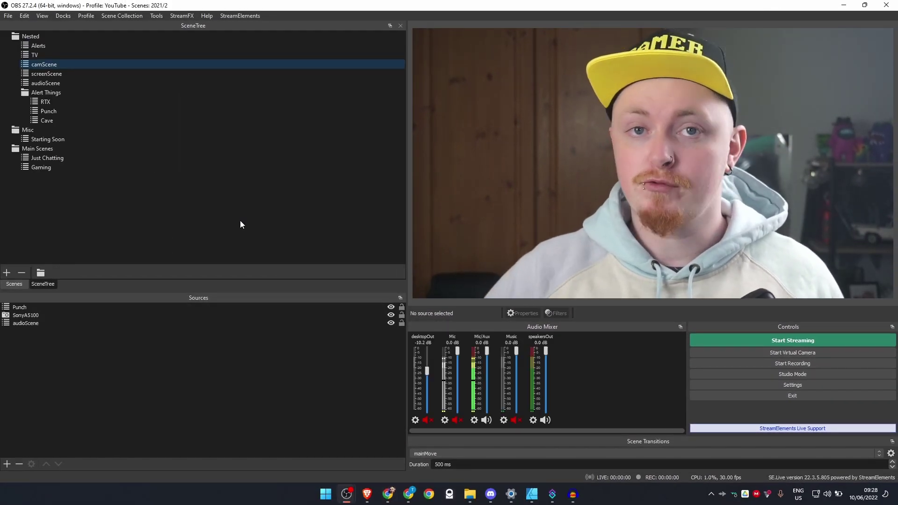
Load the downloaded Pong scene JSON from Downloads with Source Copy's Load Scene.
left_click(158, 16)
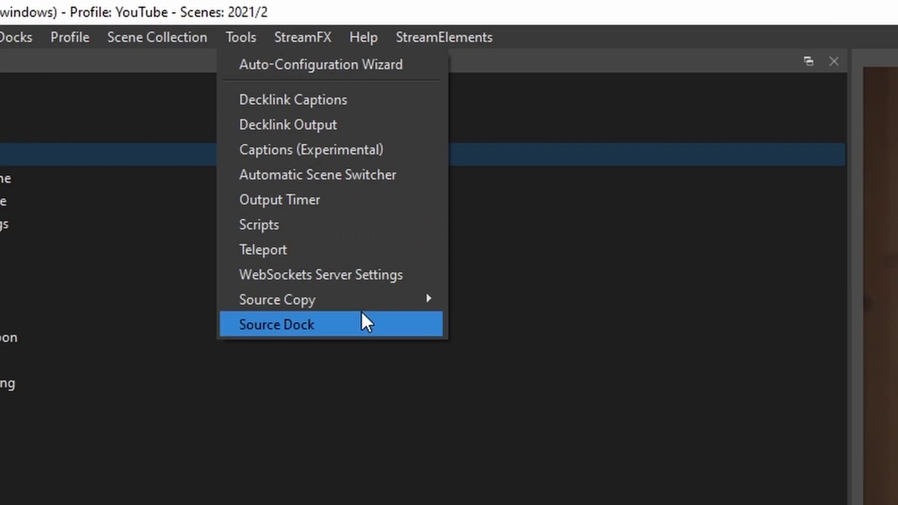
mouse_move(278, 299)
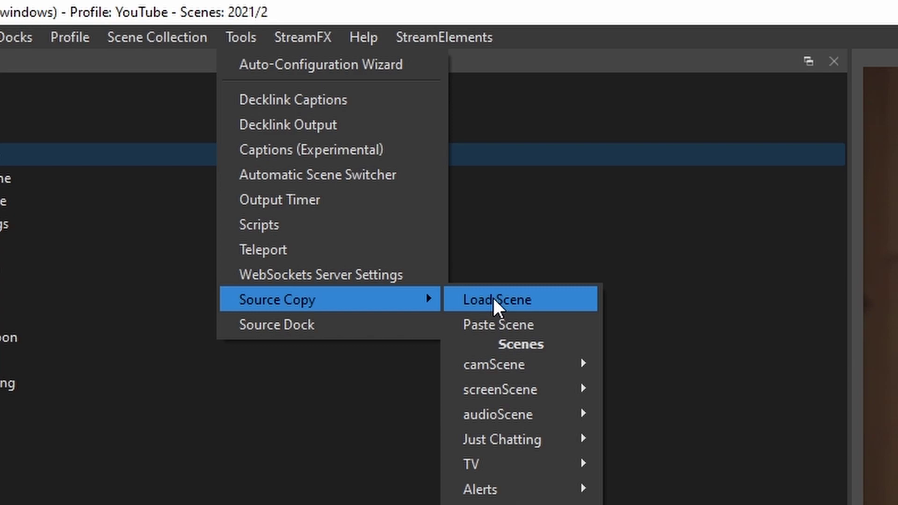
left_click(493, 295)
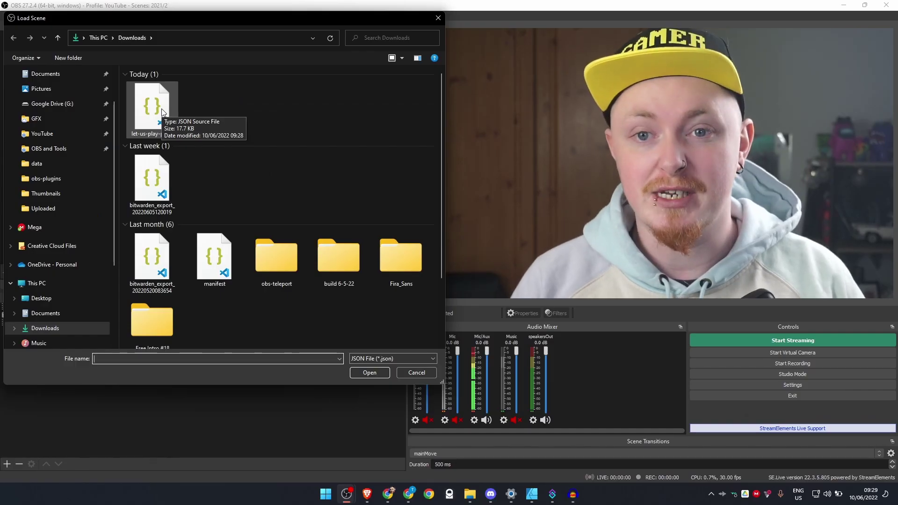
double_click(161, 109)
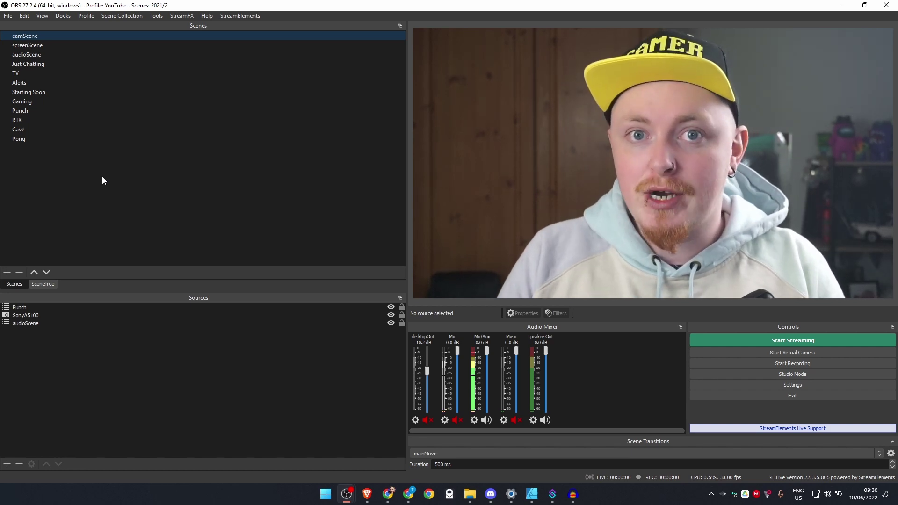
In the Pong scene, set the Cam source to show camScene (Scene), then deselect it.
left_click(68, 143)
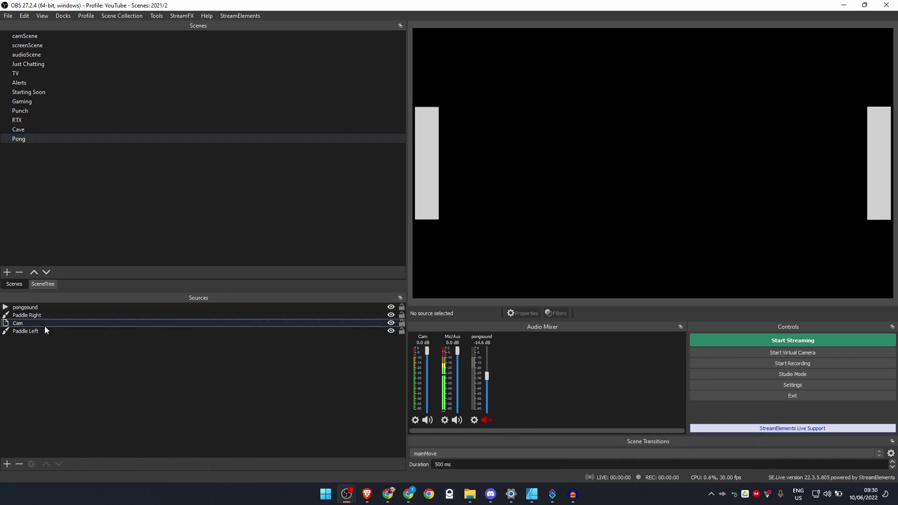
double_click(42, 322)
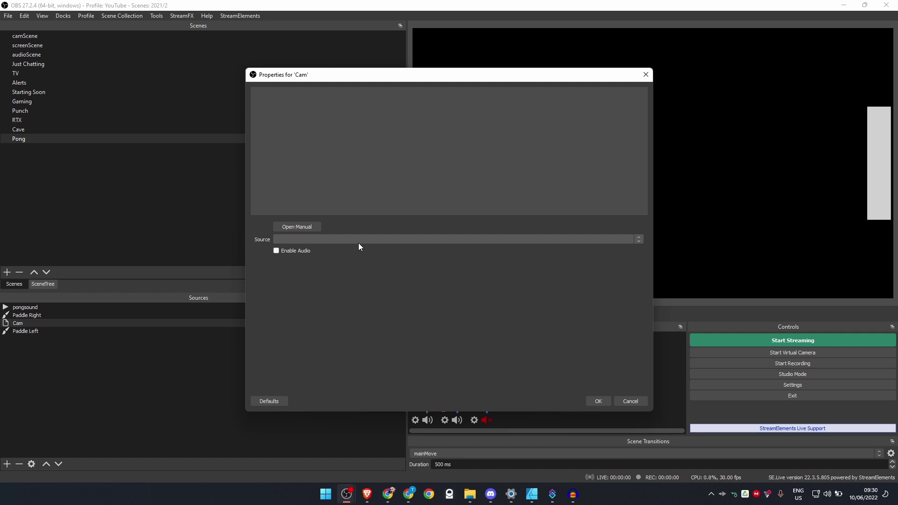
left_click(359, 239)
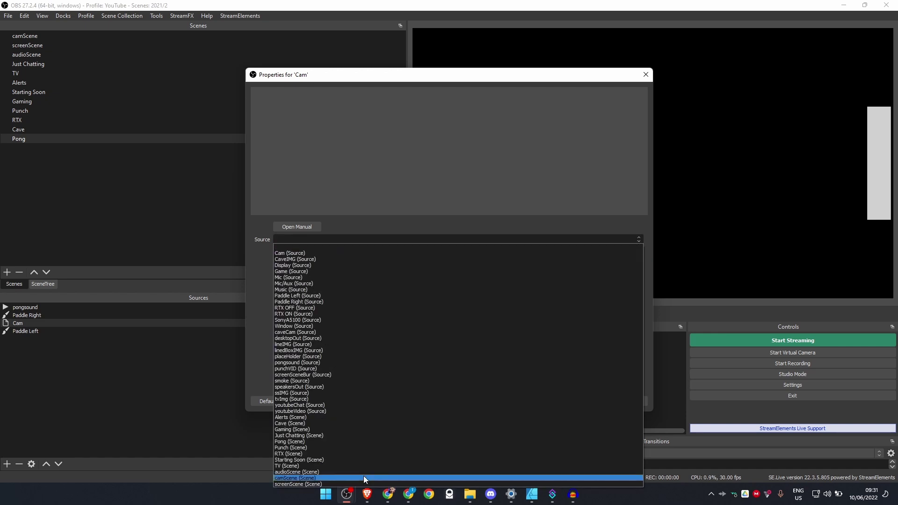
left_click(310, 479)
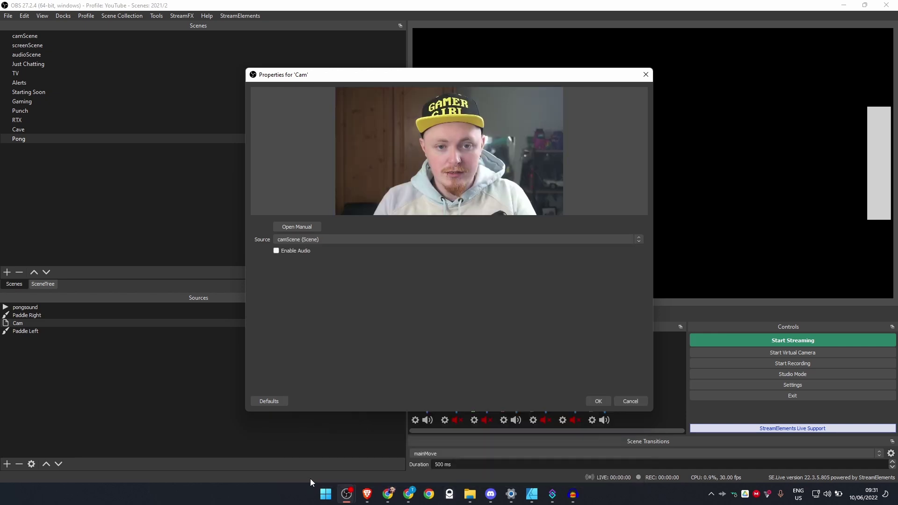
left_click(597, 402)
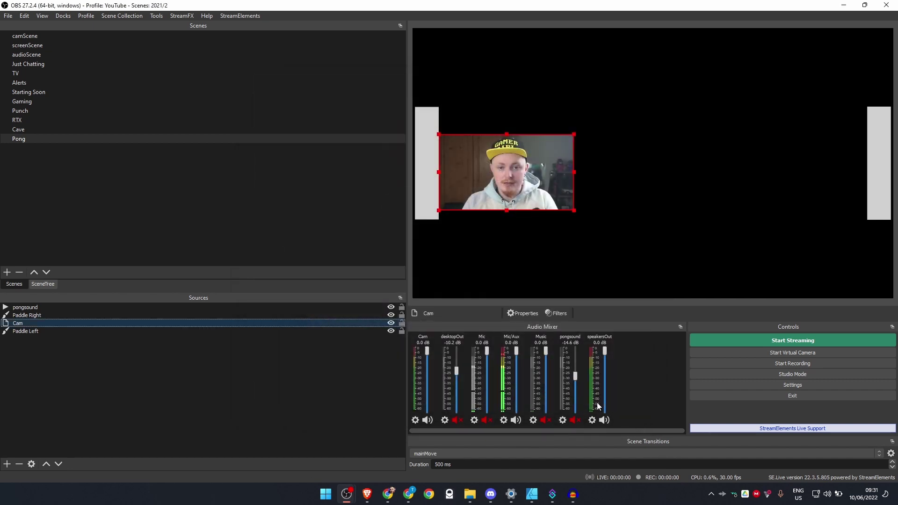
left_click(242, 364)
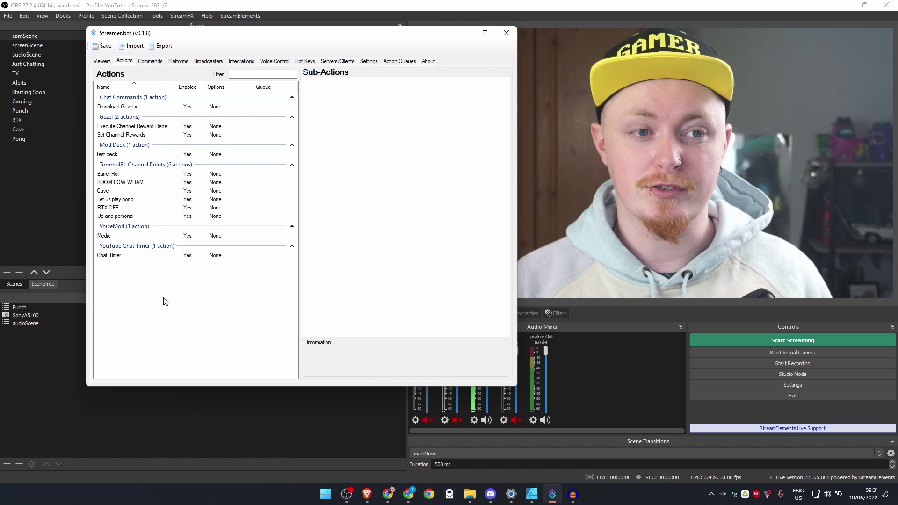
Dismiss the Import window and select the Let us play pong action to view its sub-actions.
left_click(135, 45)
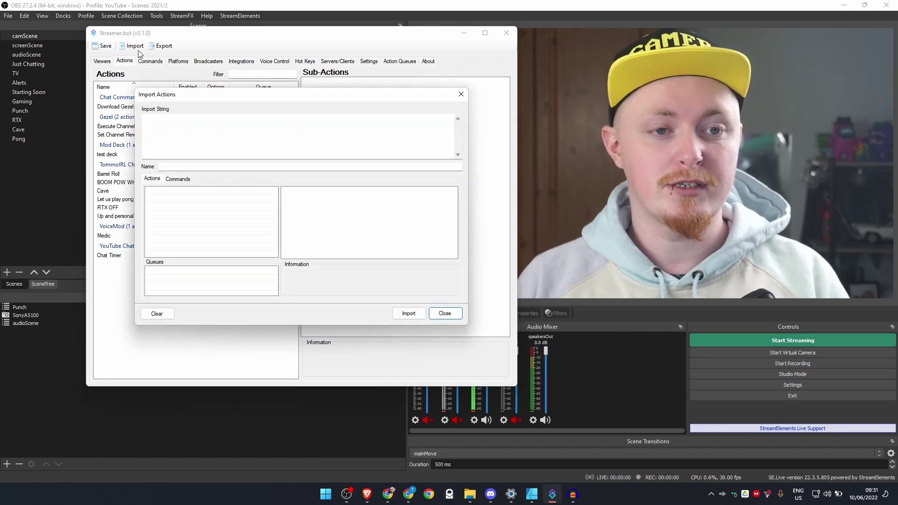
left_click(461, 94)
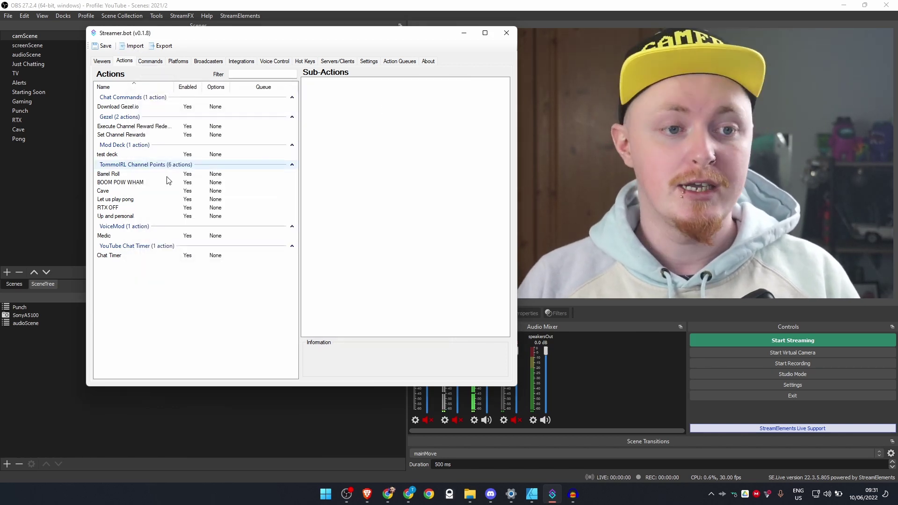
left_click(152, 201)
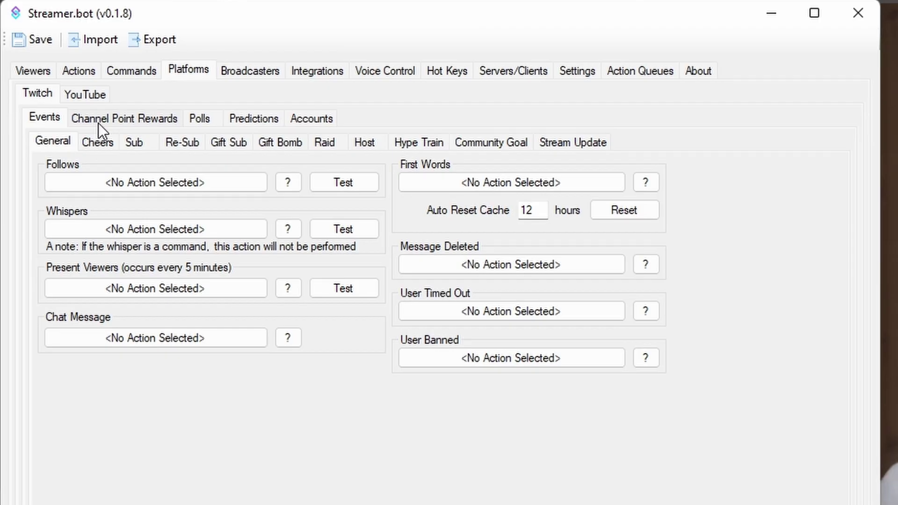
Add a channel point reward running the Let us play pong action, then save Streamer.bot.
left_click(98, 122)
left_click(199, 343)
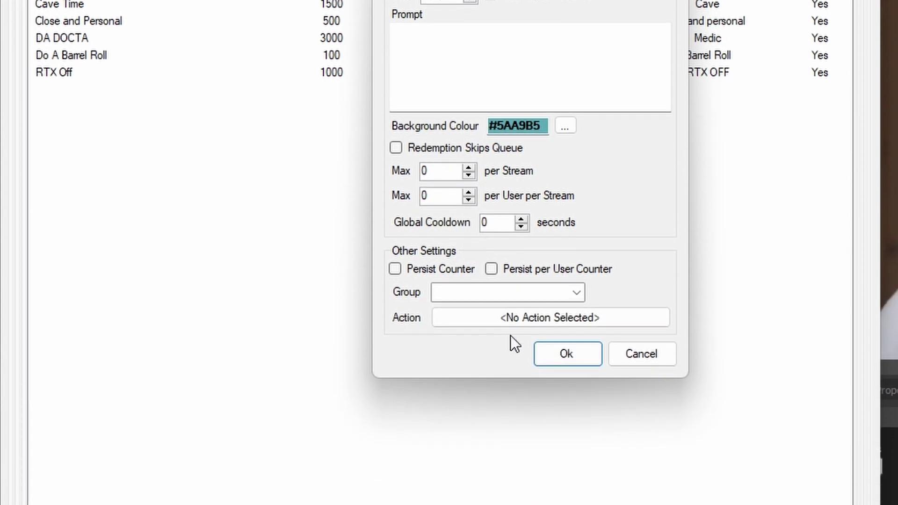
left_click(527, 322)
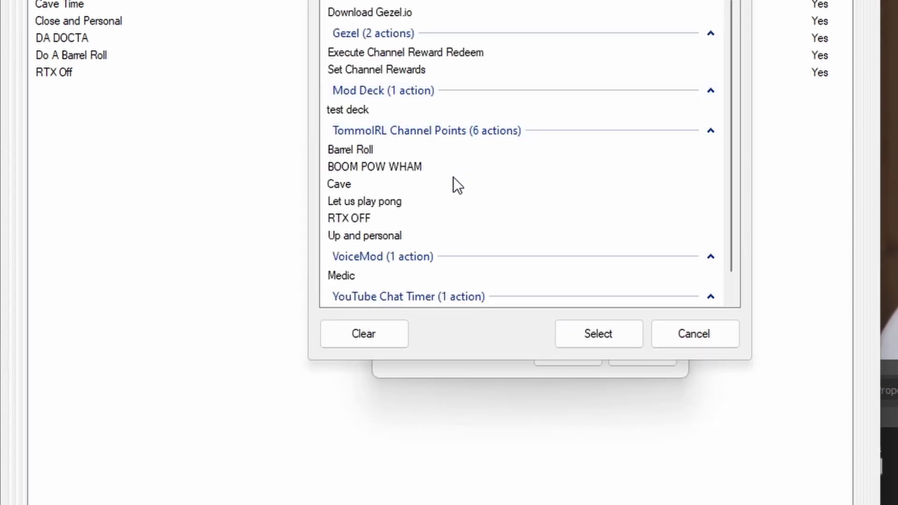
scroll(453, 177, "down", 1)
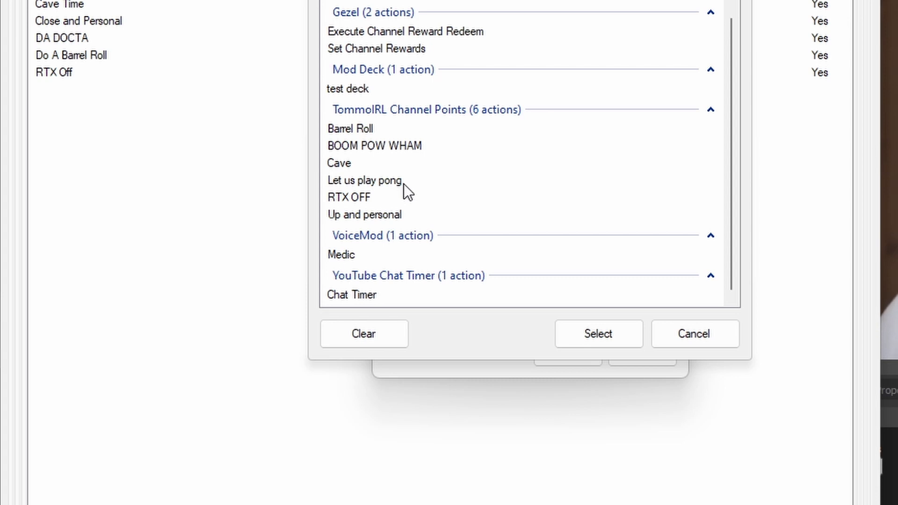
double_click(364, 180)
left_click(576, 356)
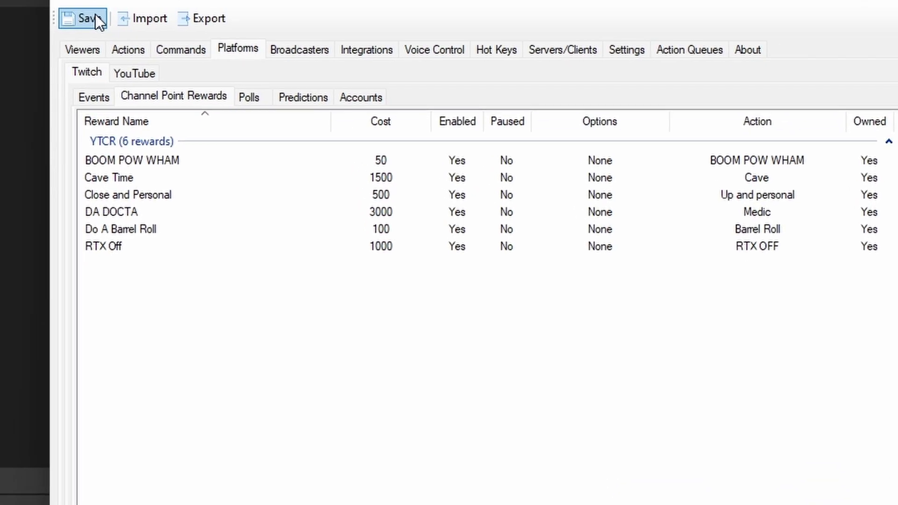
left_click(95, 13)
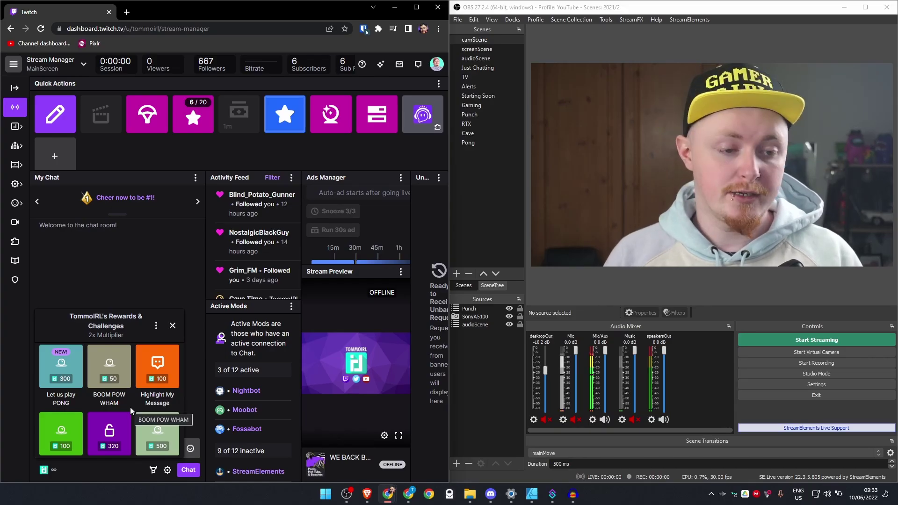
Redeem Let us play PONG for 300 points, then reopen the rewards panel and its tile.
left_click(63, 370)
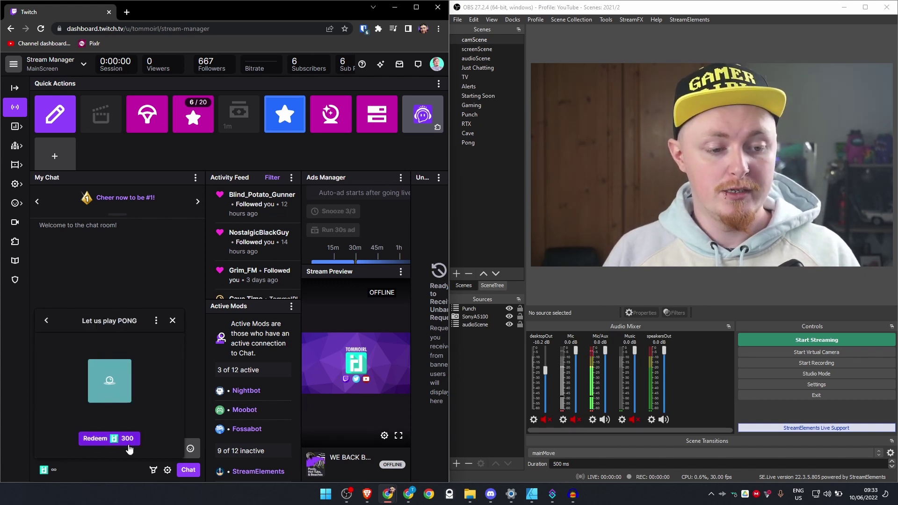
left_click(109, 439)
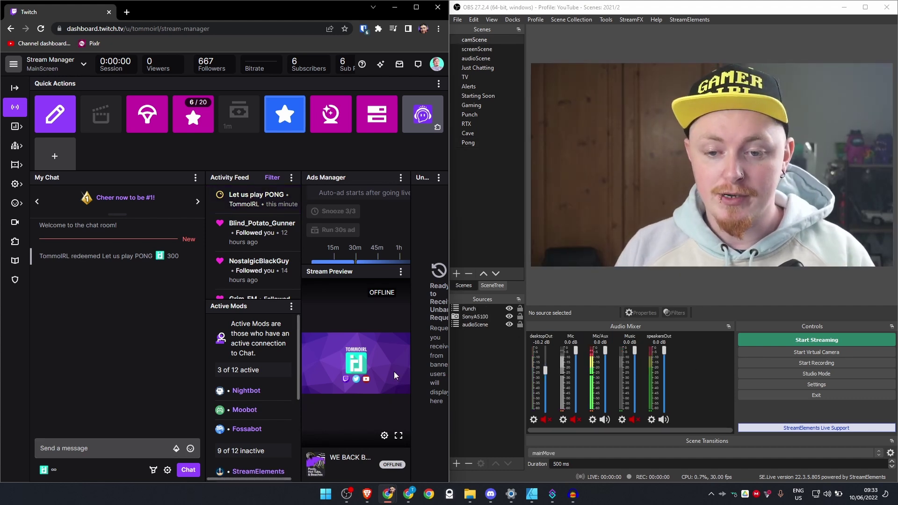
left_click(44, 470)
scroll(105, 384, "down", 2)
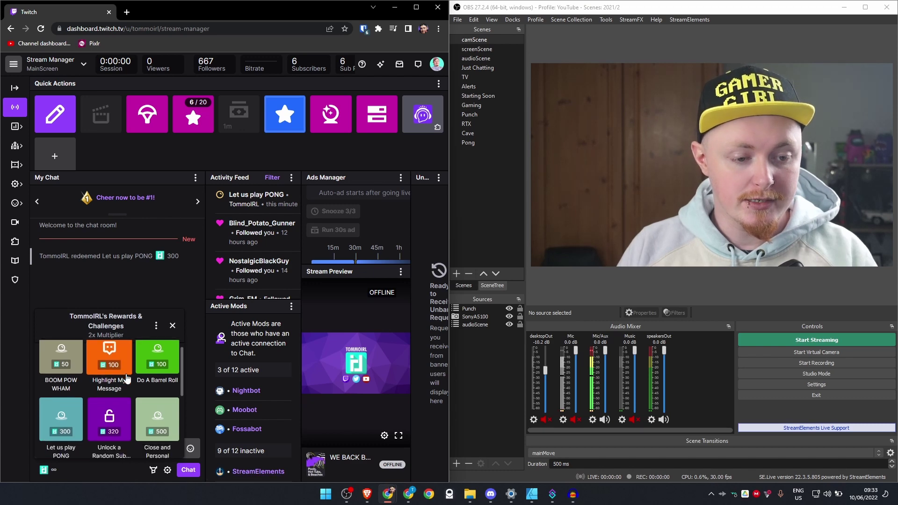
left_click(71, 385)
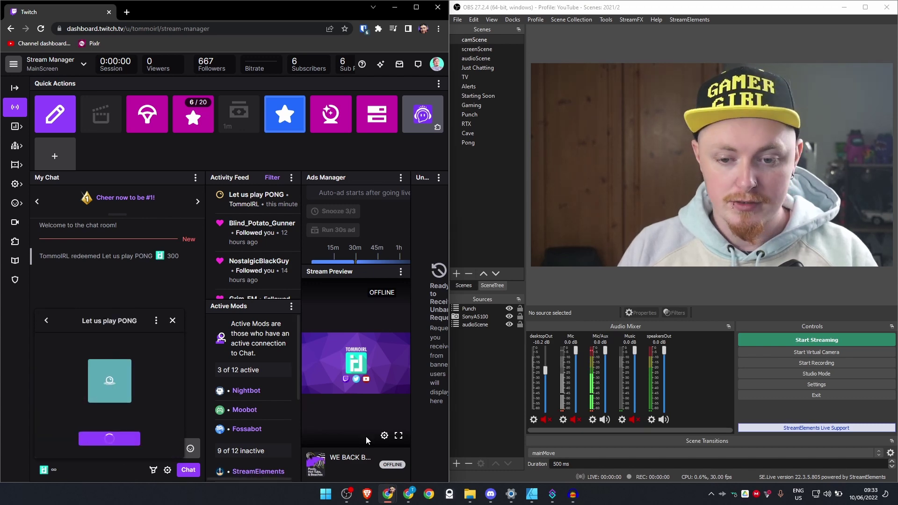